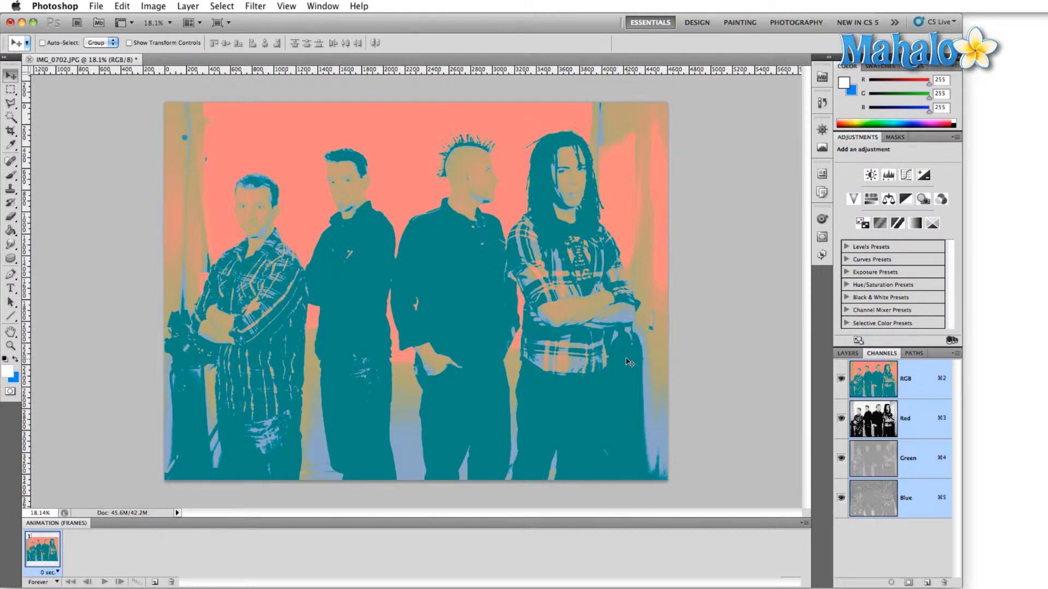
Step: View the Red, Green and Blue channels individually, and show the RGB composite again
{"action": "left_click", "coordinate": [907, 421]}
{"action": "left_click", "coordinate": [919, 460]}
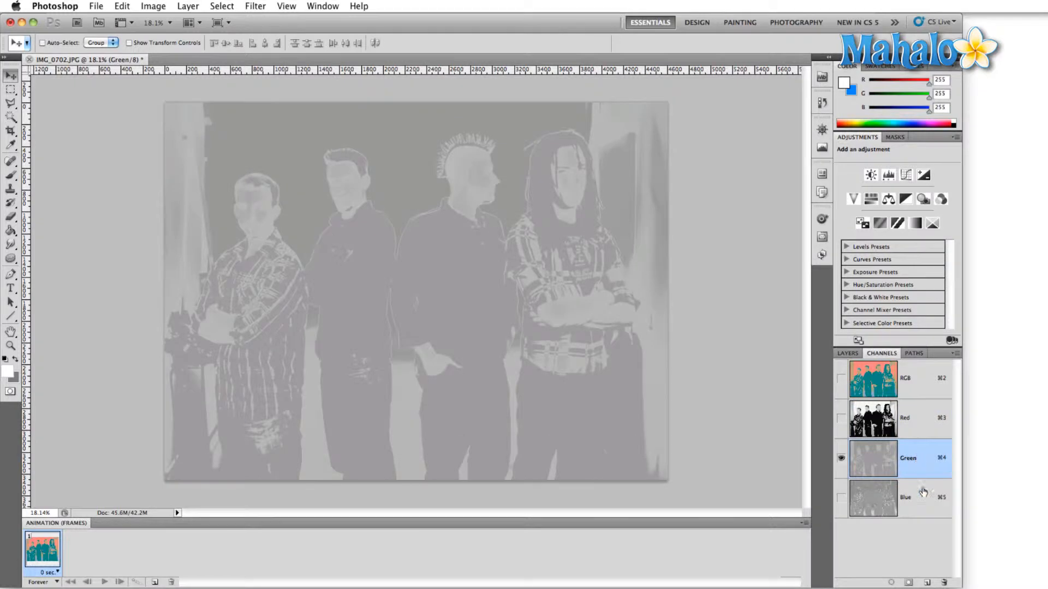
{"action": "left_click", "coordinate": [924, 506]}
{"action": "left_click", "coordinate": [920, 431]}
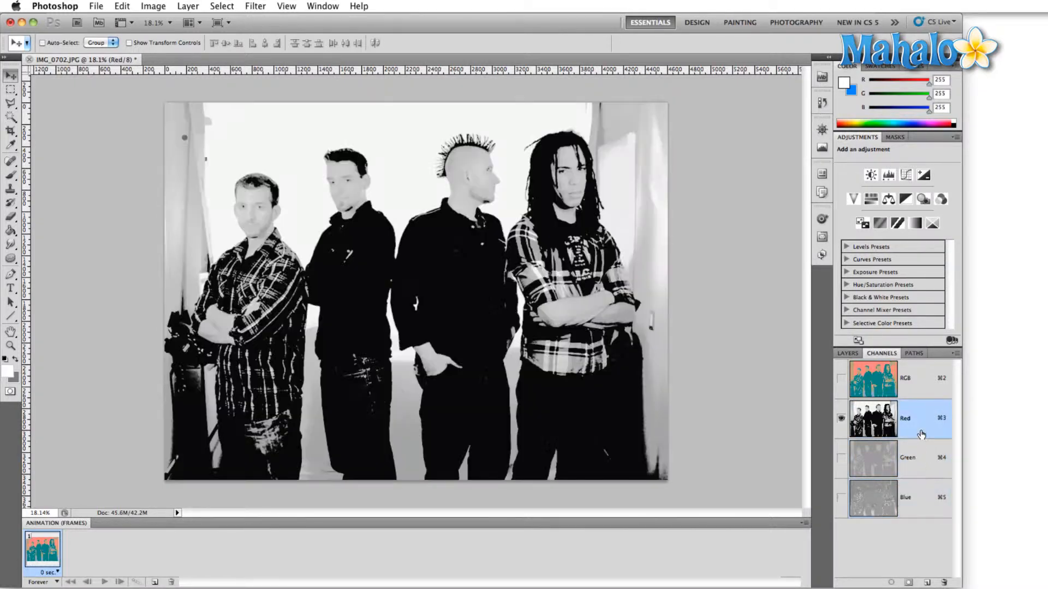
{"action": "left_click", "coordinate": [915, 494]}
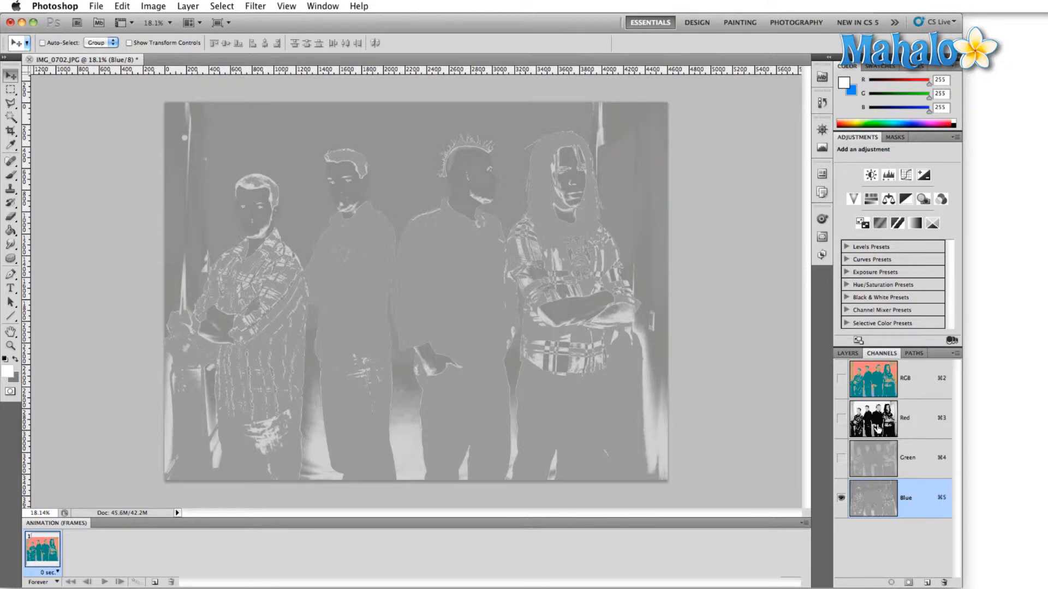
{"action": "left_click", "coordinate": [842, 382]}
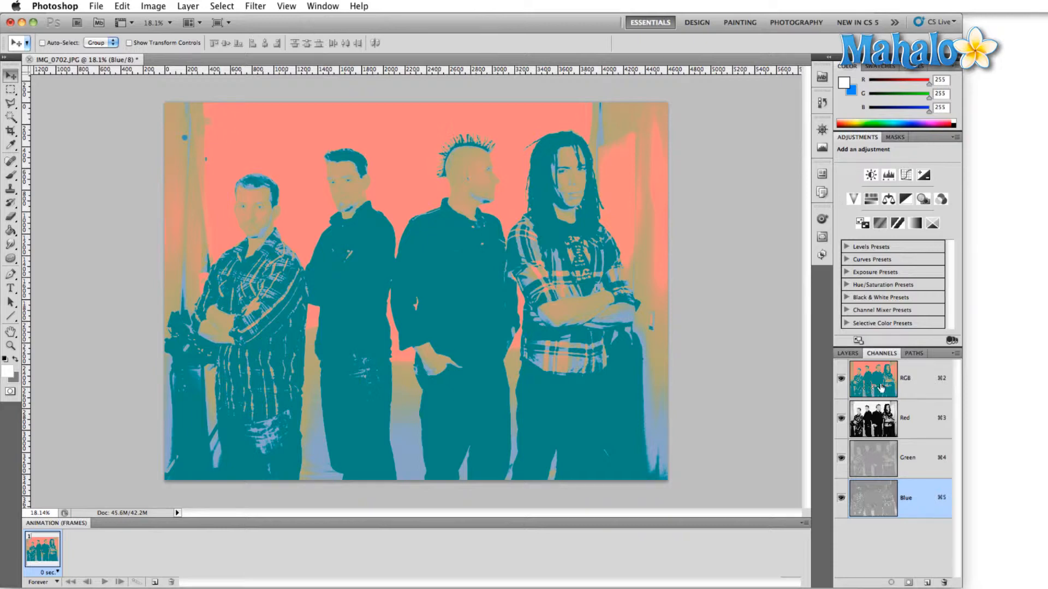
Step: Make the Green channel active and hide the Red and Blue channels
{"action": "left_click", "coordinate": [915, 427]}
{"action": "left_click", "coordinate": [908, 458]}
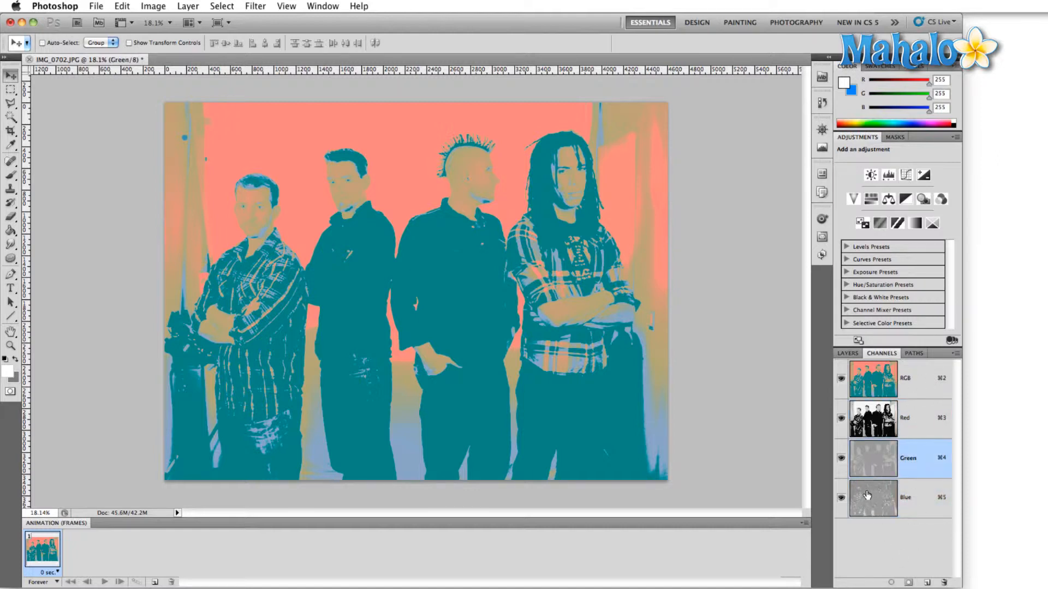
{"action": "left_click", "coordinate": [841, 498]}
{"action": "left_click", "coordinate": [841, 419]}
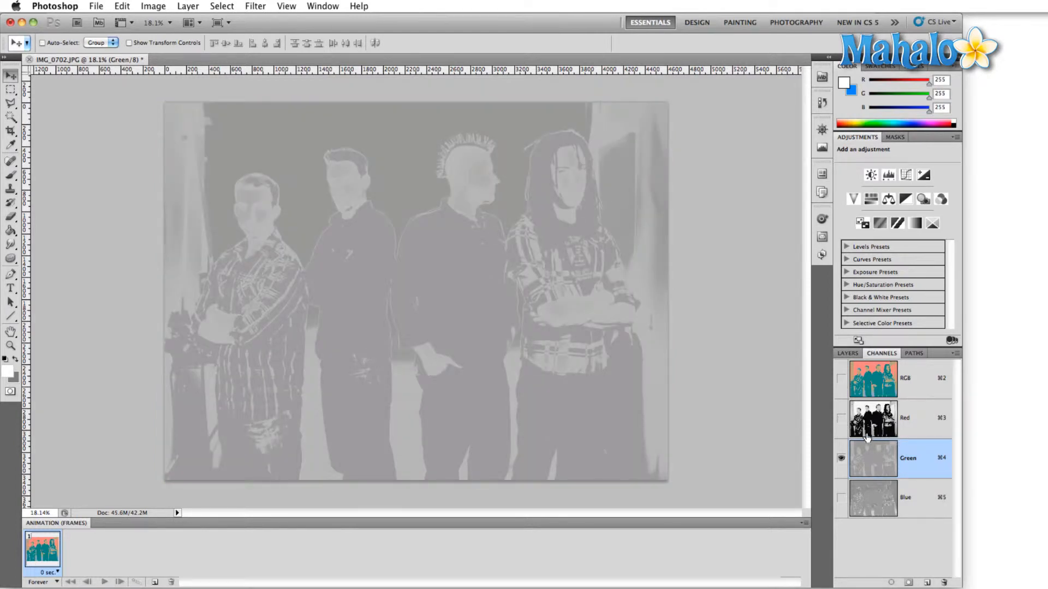
Step: Apply Levels to the Green channel with input black point 84 and white point 167, and show the RGB composite
{"action": "key", "text": "super+l"}
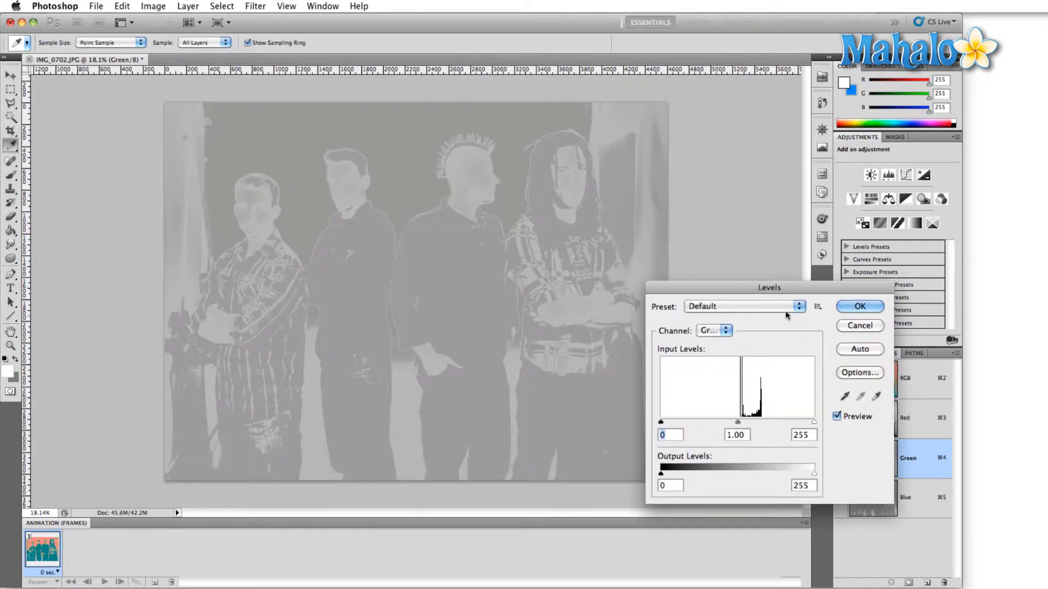
{"action": "left_click_drag", "start_coordinate": [793, 290], "coordinate": [809, 108]}
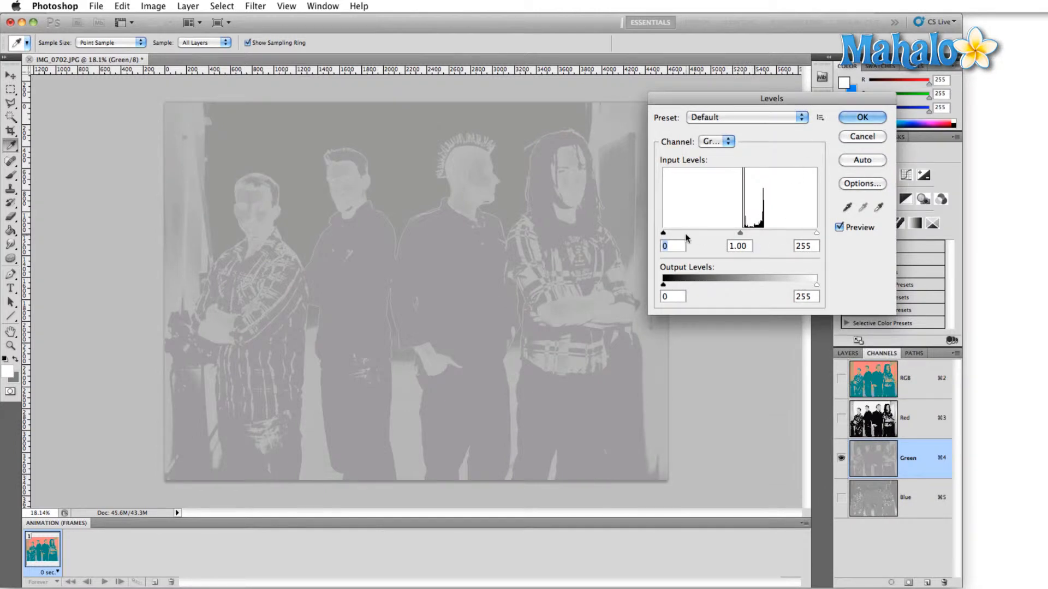
{"action": "left_click_drag", "start_coordinate": [666, 235], "coordinate": [700, 236]}
{"action": "left_click_drag", "start_coordinate": [817, 235], "coordinate": [763, 236]}
{"action": "mouse_move", "coordinate": [700, 234]}
{"action": "left_mouse_down"}
{"action": "mouse_move", "coordinate": [726, 234]}
{"action": "mouse_move", "coordinate": [713, 233]}
{"action": "left_mouse_up"}
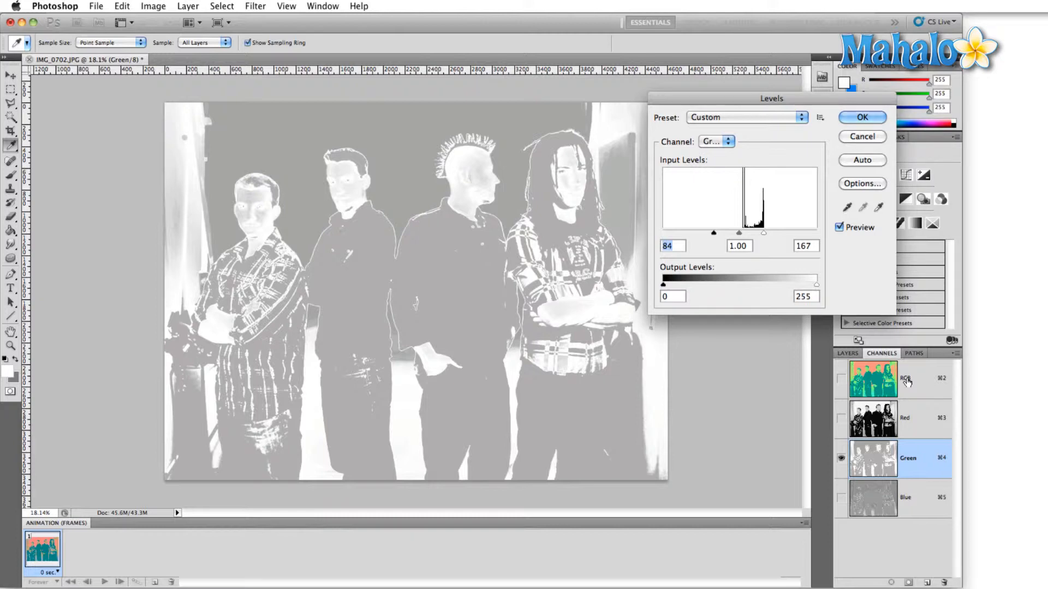
{"action": "left_click", "coordinate": [862, 118]}
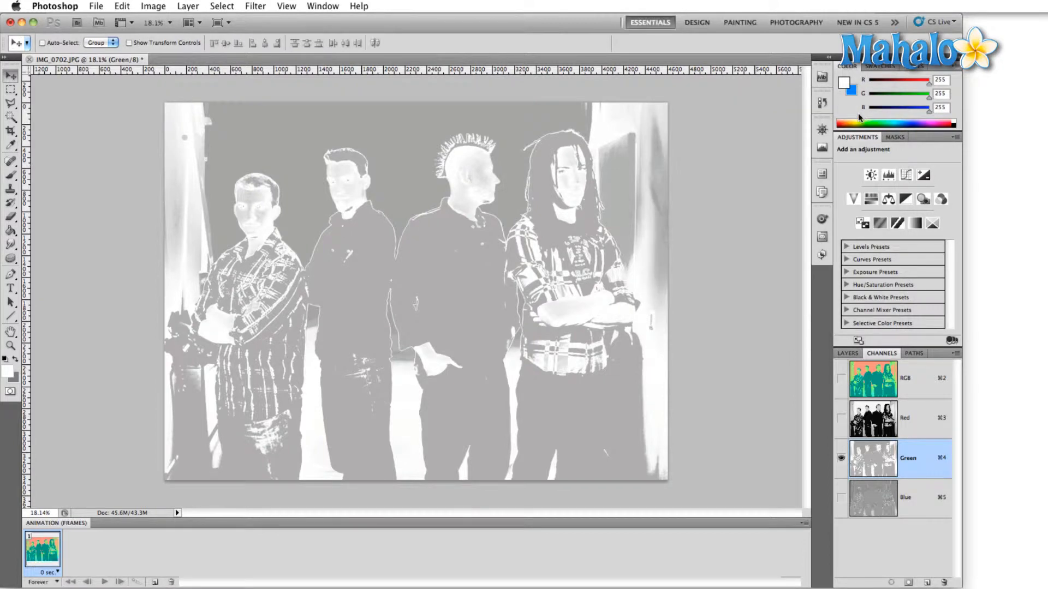
{"action": "left_click", "coordinate": [868, 375]}
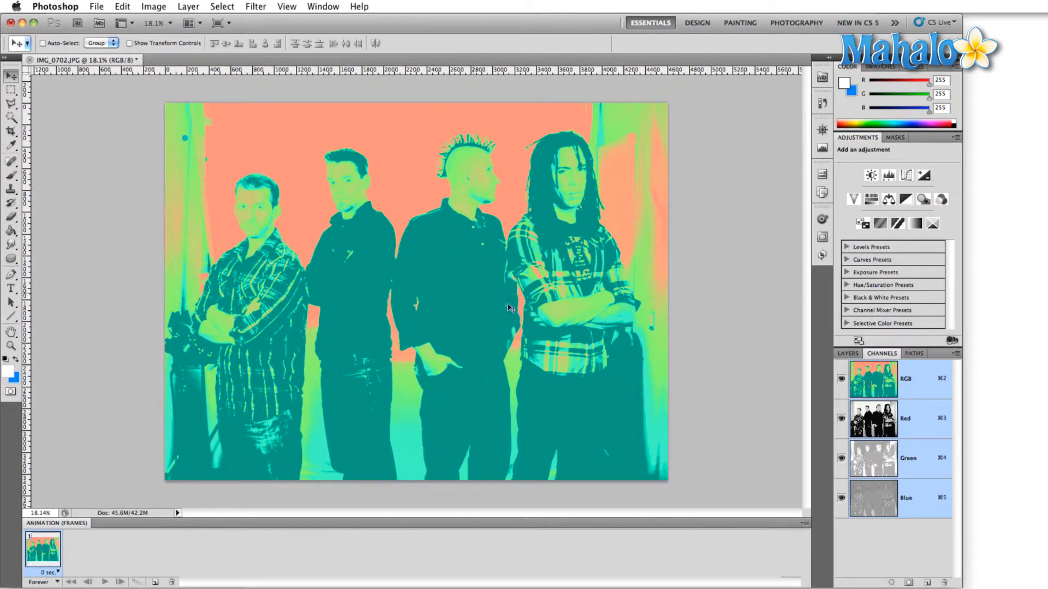
Step: Hide the Red channel and apply a contrast-raising Curves adjustment with the white point at input 207 and a point at input 138, output 109
{"action": "left_click", "coordinate": [842, 420]}
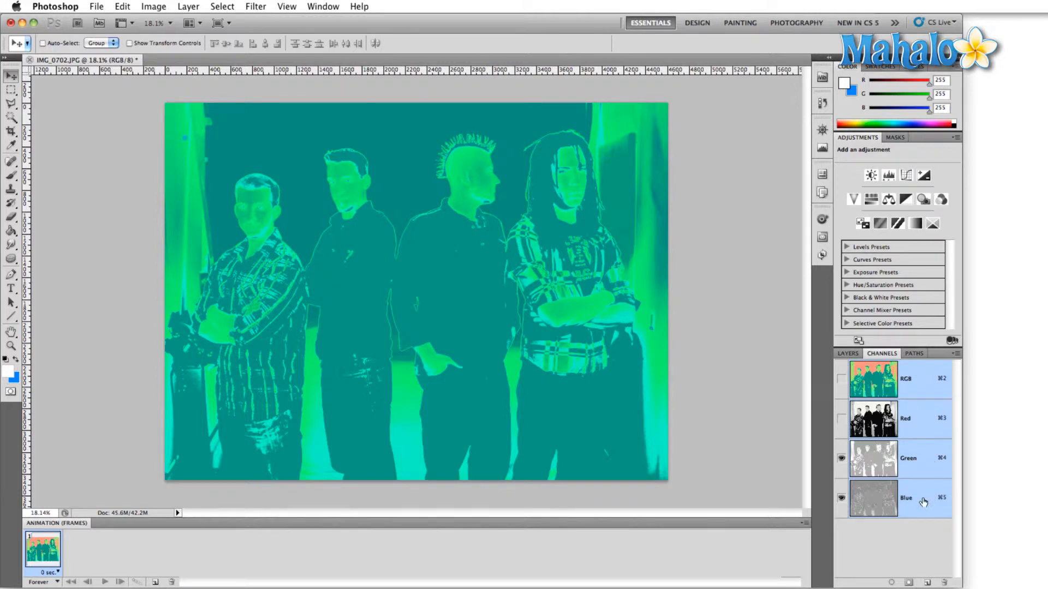
{"action": "left_click", "coordinate": [850, 353]}
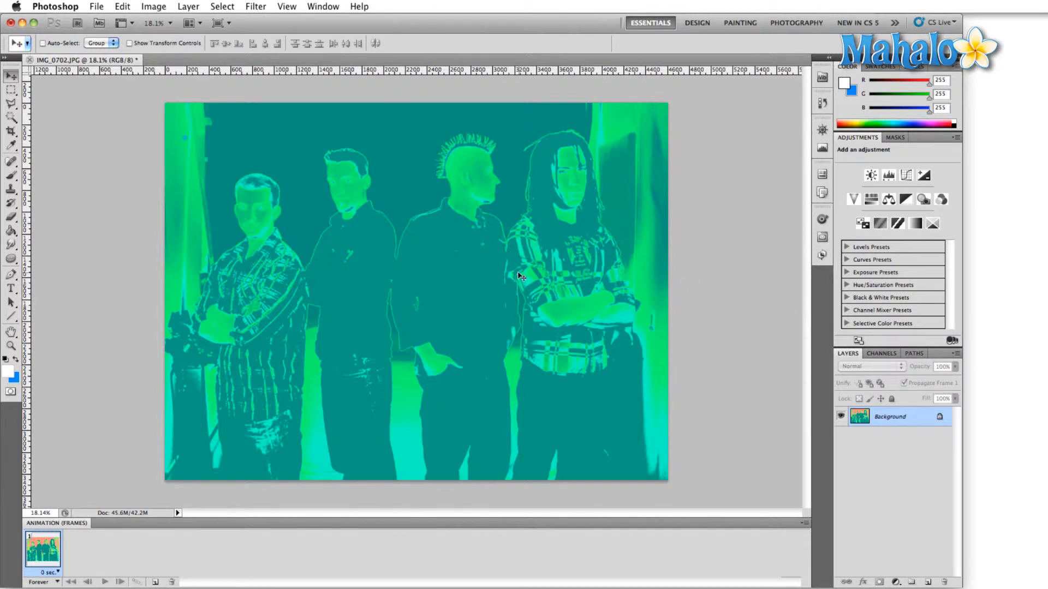
{"action": "left_click", "coordinate": [154, 6]}
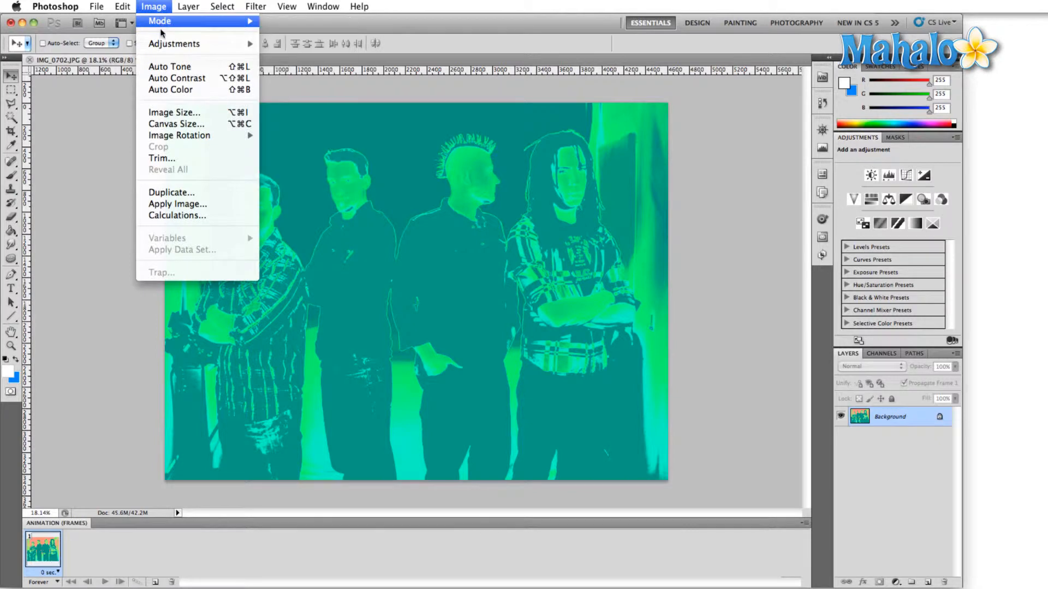
{"action": "mouse_move", "coordinate": [162, 47]}
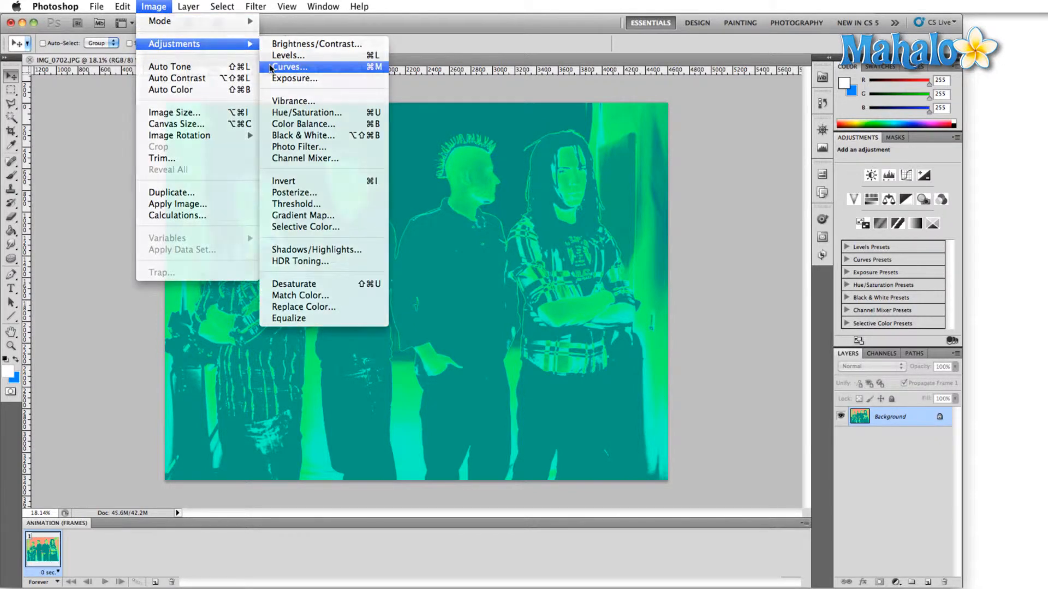
{"action": "left_click", "coordinate": [284, 66]}
{"action": "left_click_drag", "start_coordinate": [767, 371], "coordinate": [798, 371]}
{"action": "left_click_drag", "start_coordinate": [916, 222], "coordinate": [888, 220]}
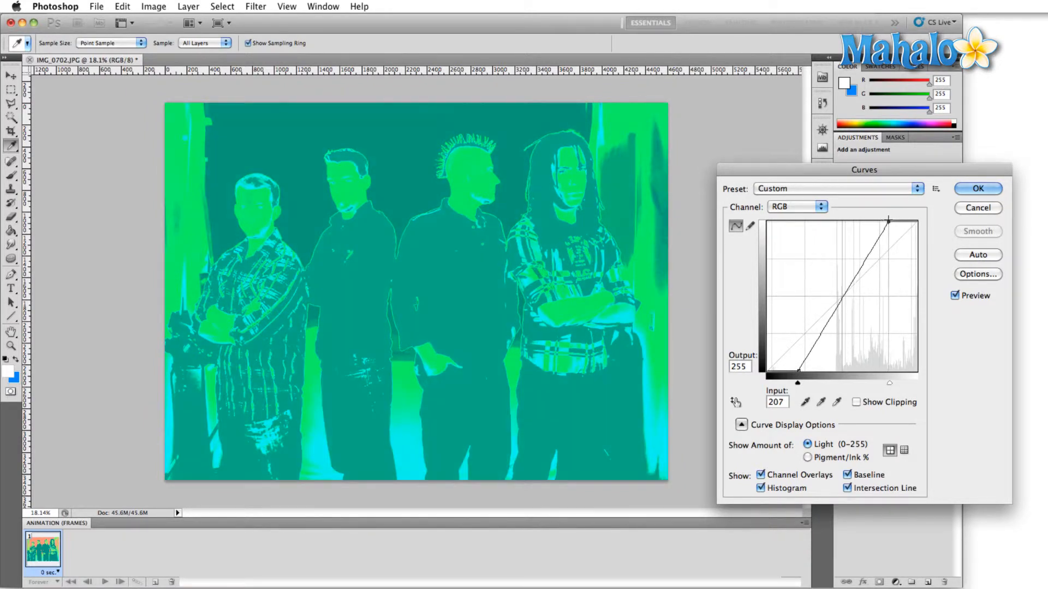
{"action": "mouse_move", "coordinate": [839, 306]}
{"action": "left_mouse_down"}
{"action": "mouse_move", "coordinate": [829, 287]}
{"action": "mouse_move", "coordinate": [841, 268]}
{"action": "mouse_move", "coordinate": [848, 306]}
{"action": "left_mouse_up"}
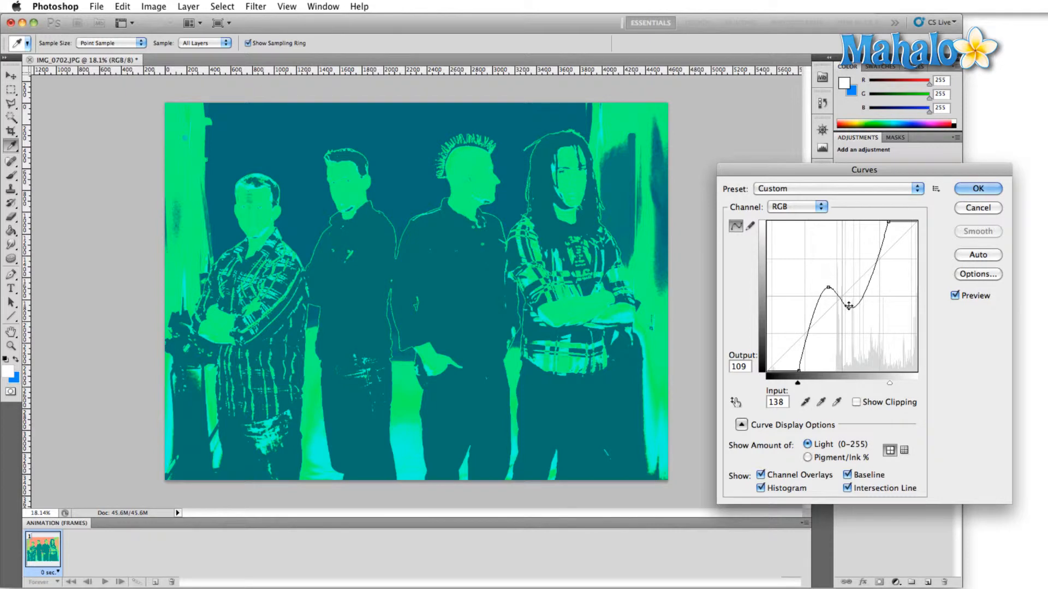
{"action": "left_click", "coordinate": [977, 188]}
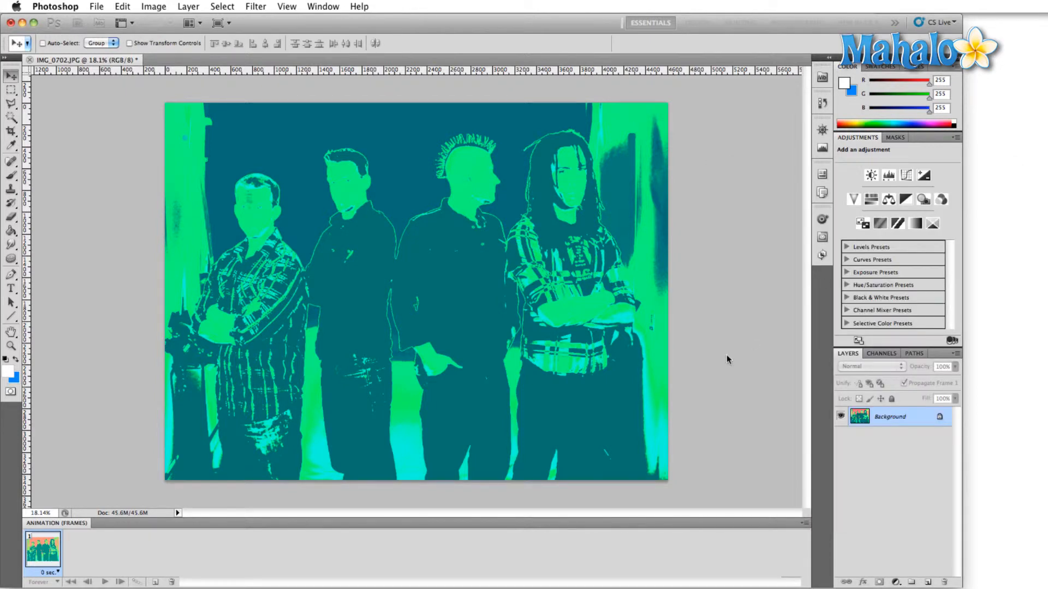
Step: Paste a copy of the whole curve-adjusted image into a new alpha channel, with the Curves change undone
{"action": "key", "text": "super+a"}
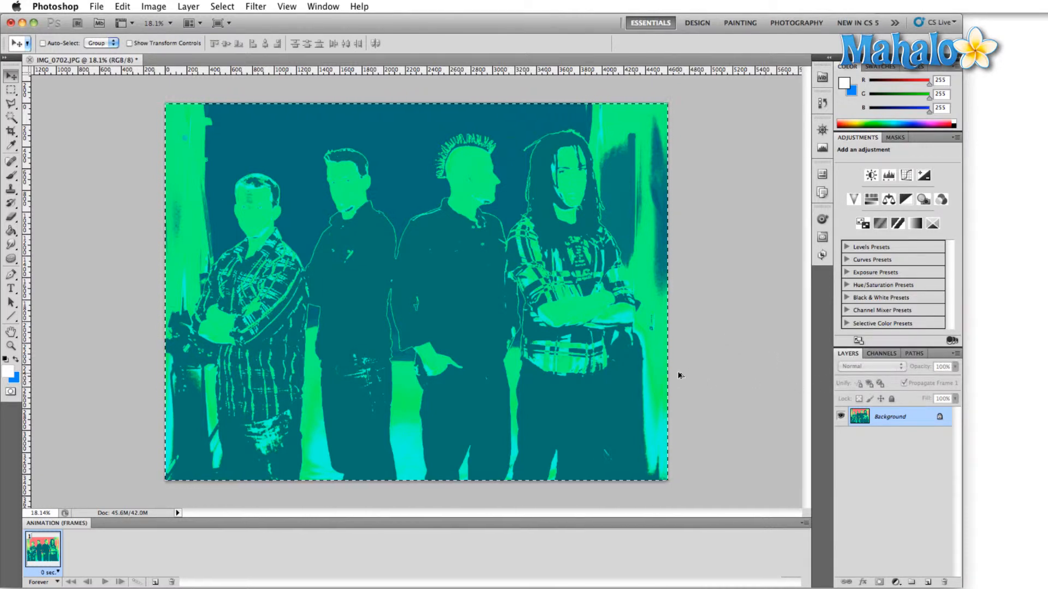
{"action": "left_click", "coordinate": [881, 354]}
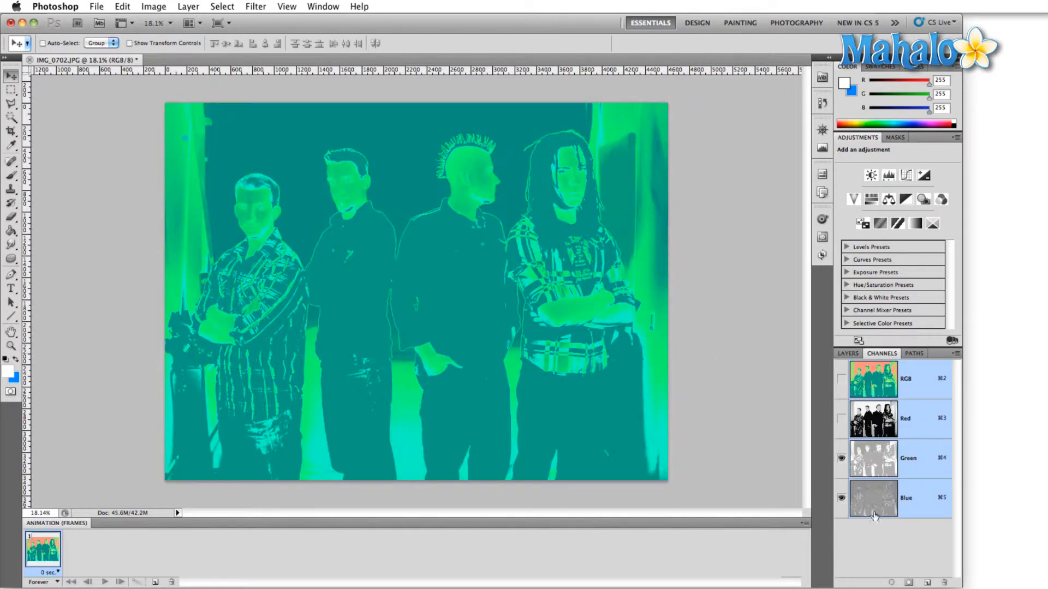
{"action": "left_click", "coordinate": [926, 583]}
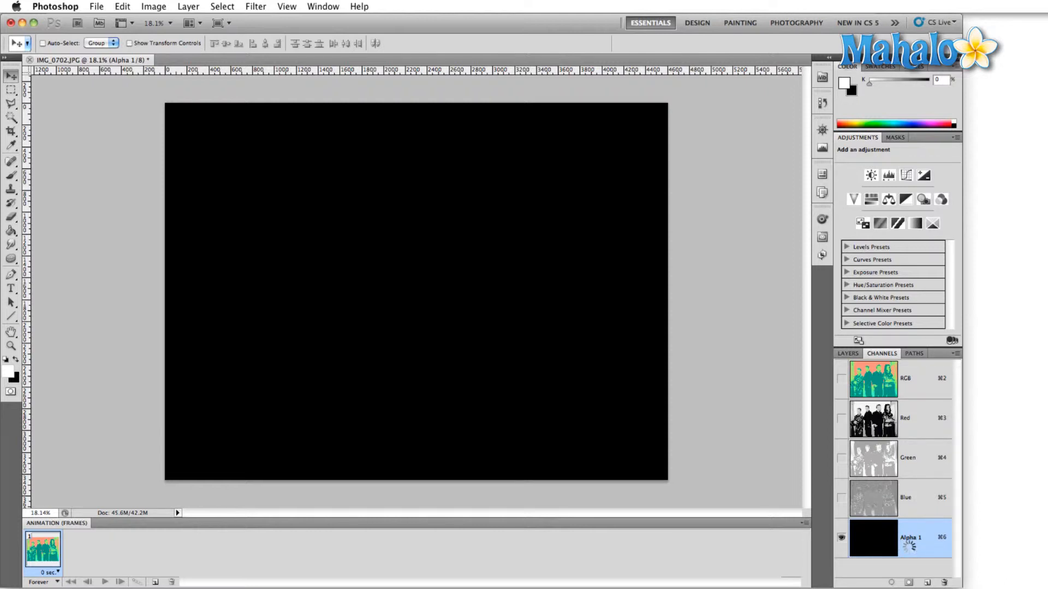
{"action": "key", "text": "super+v"}
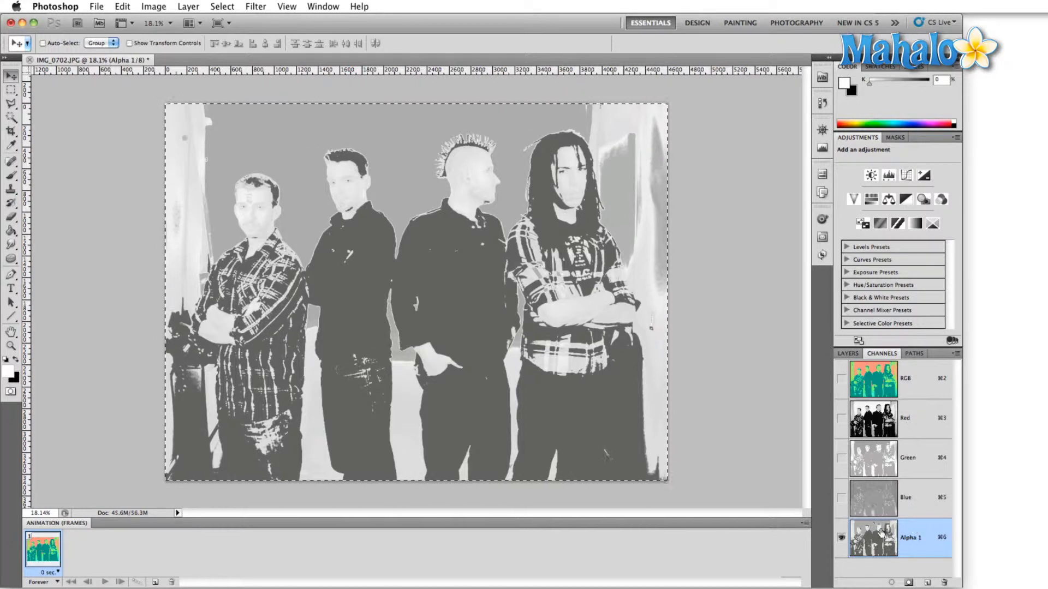
Step: Change the new alpha channel's options so that its color indicates a spot color
{"action": "right_click", "coordinate": [930, 536]}
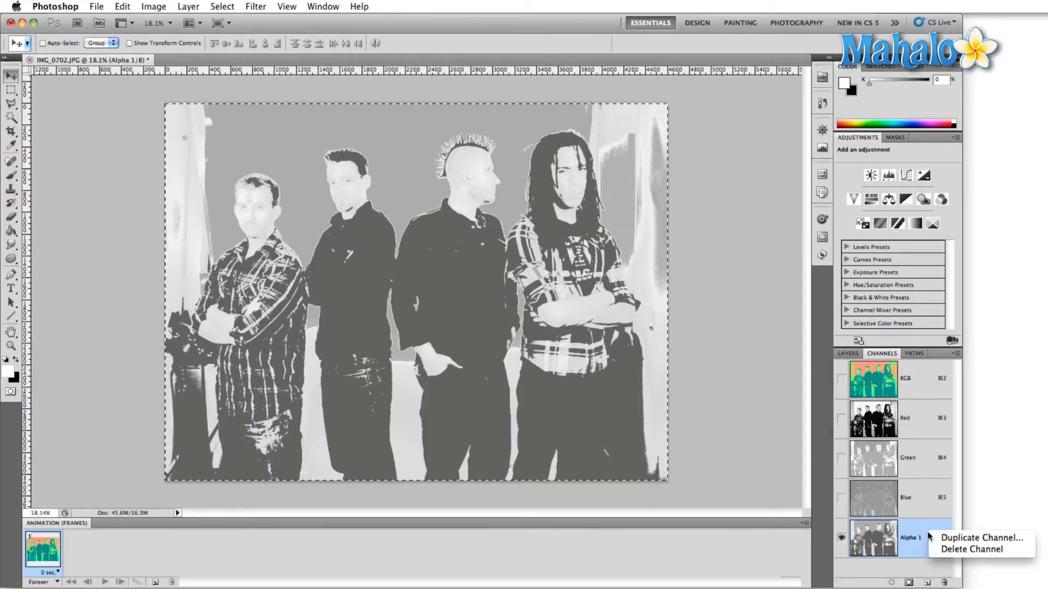
{"action": "key", "text": "Escape"}
{"action": "double_click", "coordinate": [924, 530]}
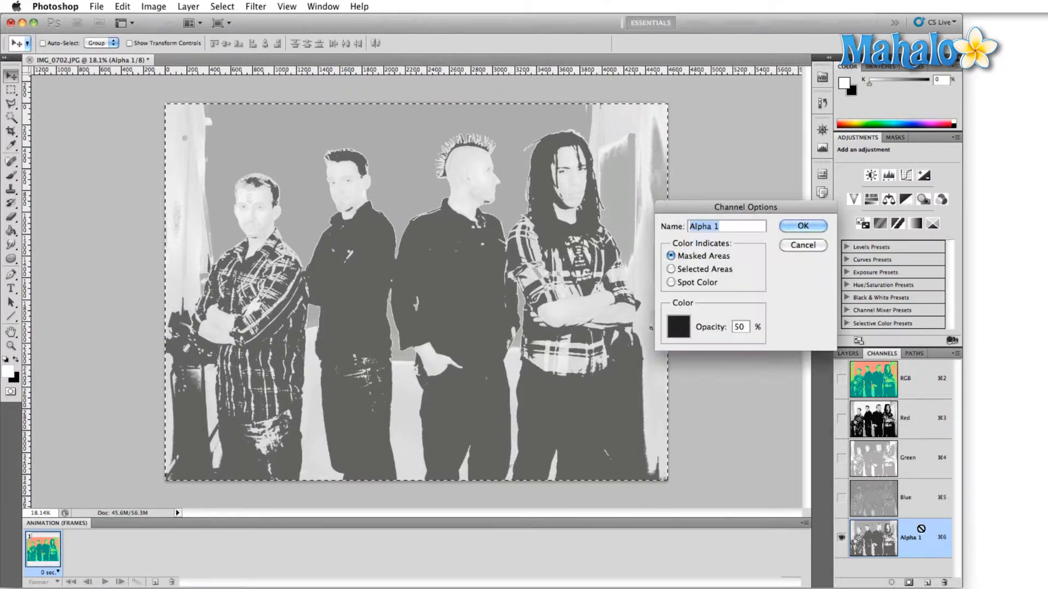
{"action": "left_click", "coordinate": [670, 283]}
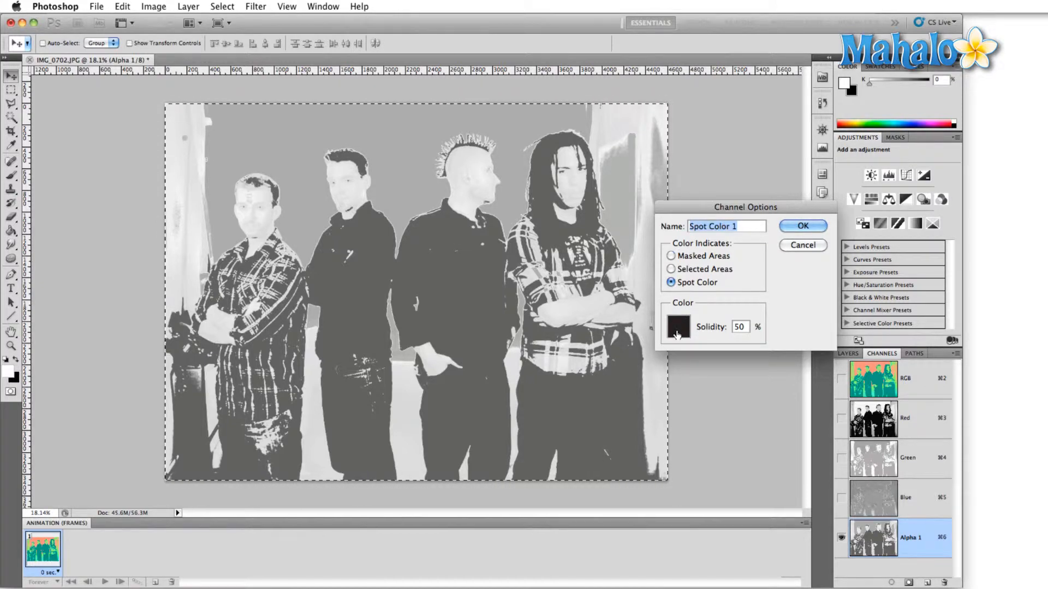
Step: Set the spot channel's color to pure blue, RGB 0, 0, 255
{"action": "left_click", "coordinate": [677, 329]}
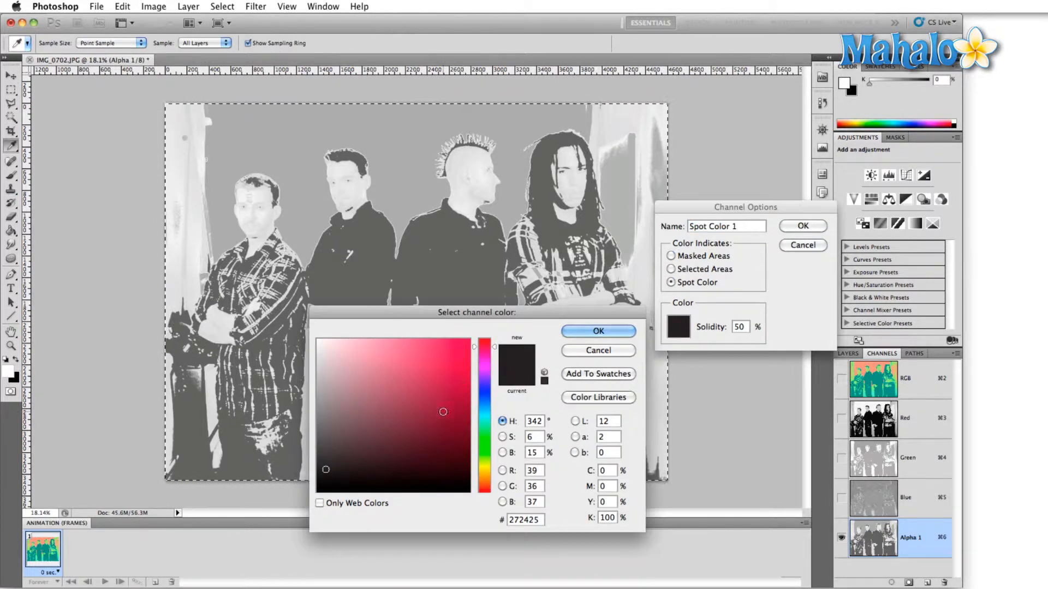
{"action": "double_click", "coordinate": [533, 470]}
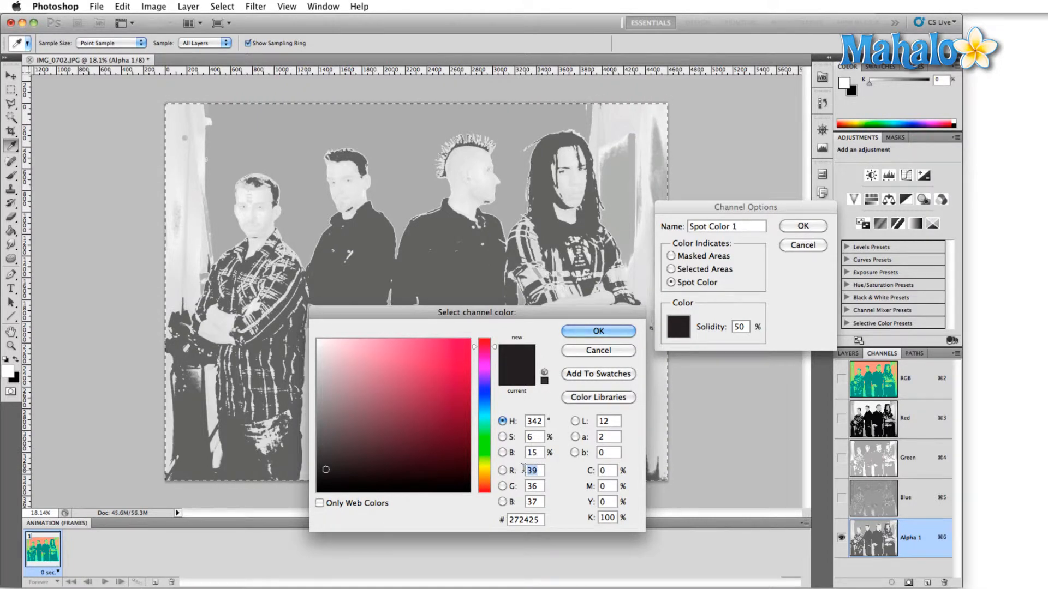
{"action": "key", "text": "Tab"}
{"action": "type", "text": "0"}
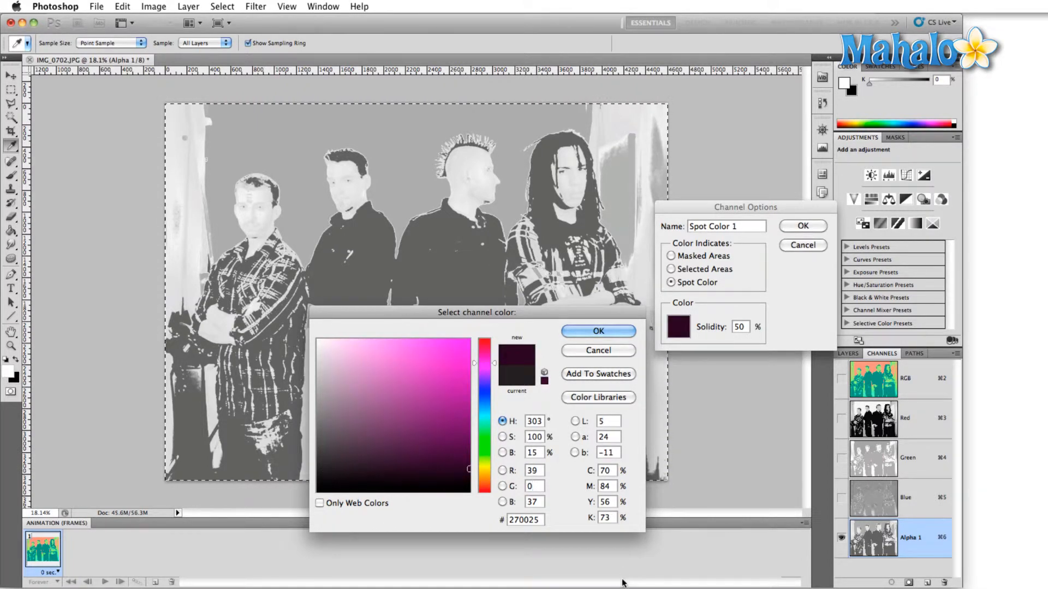
{"action": "type", "text": "0"}
{"action": "key", "text": "Tab"}
{"action": "key", "text": "Tab"}
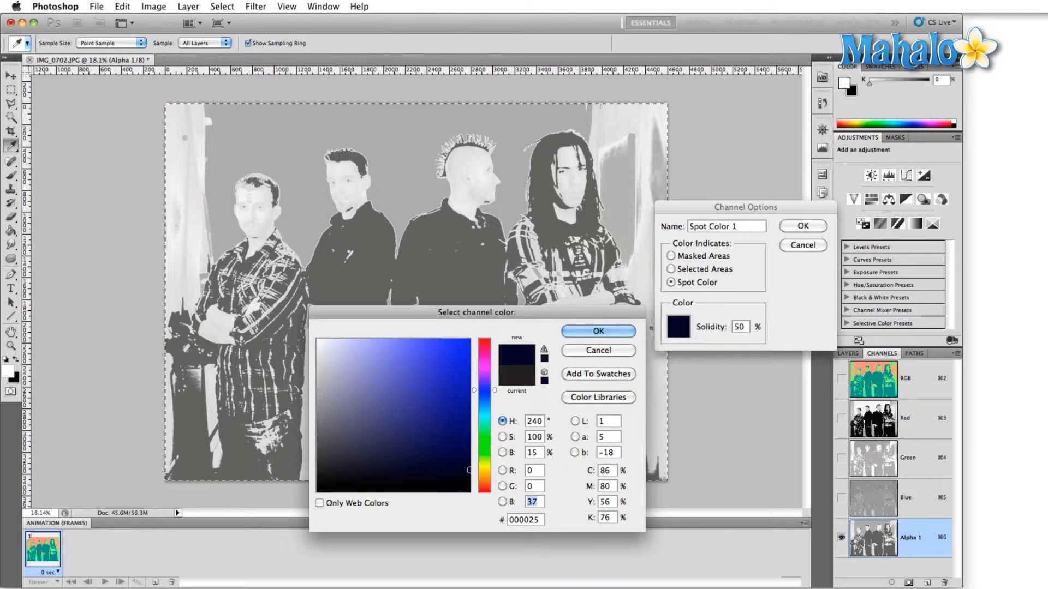
{"action": "type", "text": "255"}
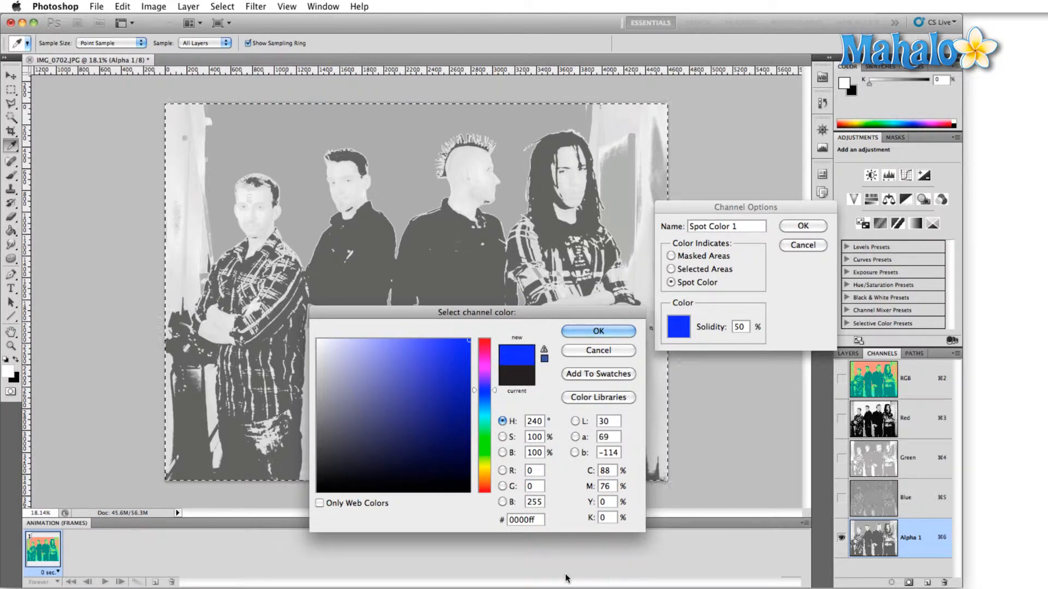
{"action": "left_click", "coordinate": [599, 331]}
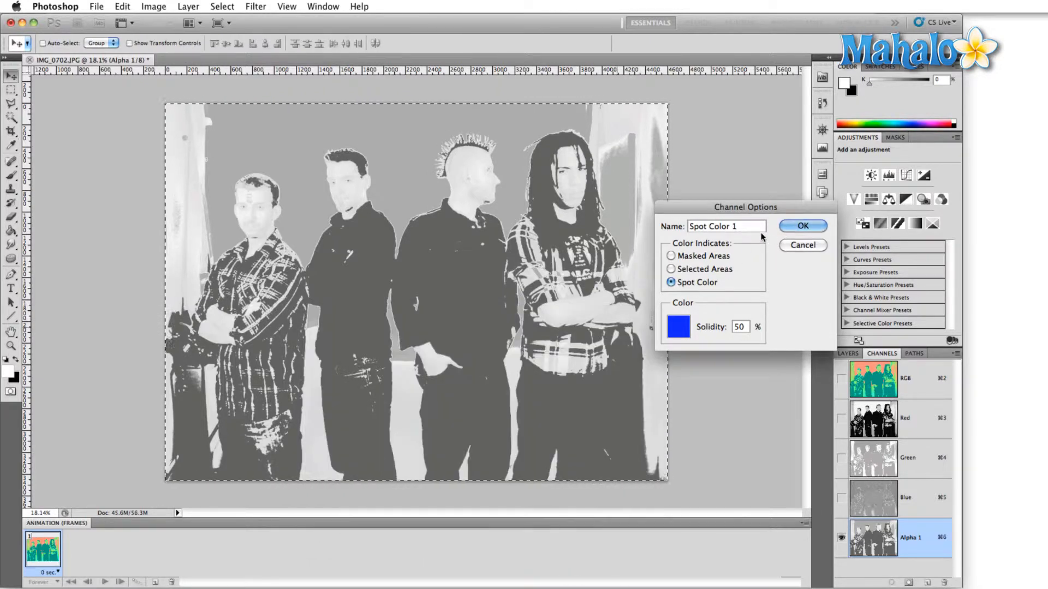
Step: Rename the spot channel to Blue and apply the channel options
{"action": "left_click_drag", "start_coordinate": [762, 223], "coordinate": [687, 226]}
{"action": "type", "text": "Blue"}
{"action": "left_click", "coordinate": [791, 228]}
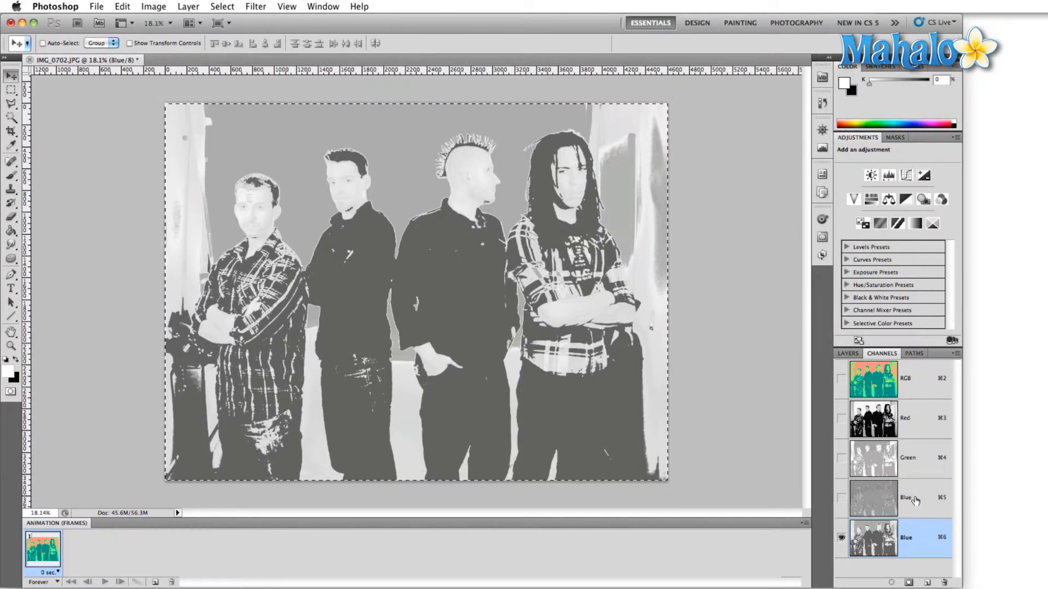
Step: Delete the original Blue channel and convert the image from Multichannel back to RGB Color mode
{"action": "left_click_drag", "start_coordinate": [916, 500], "coordinate": [945, 582]}
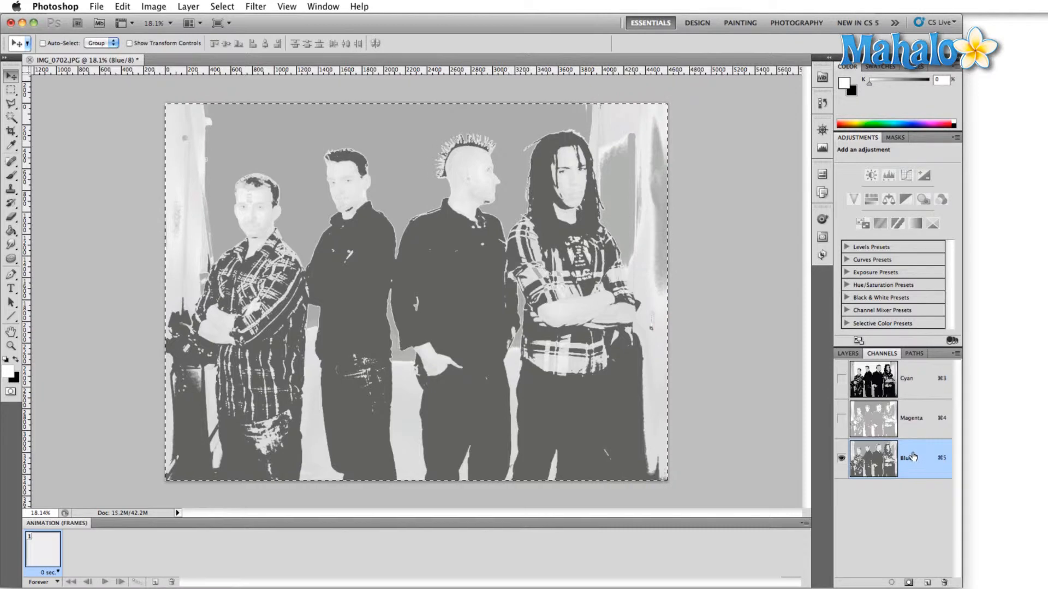
{"action": "left_click", "coordinate": [155, 7]}
{"action": "mouse_move", "coordinate": [159, 21]}
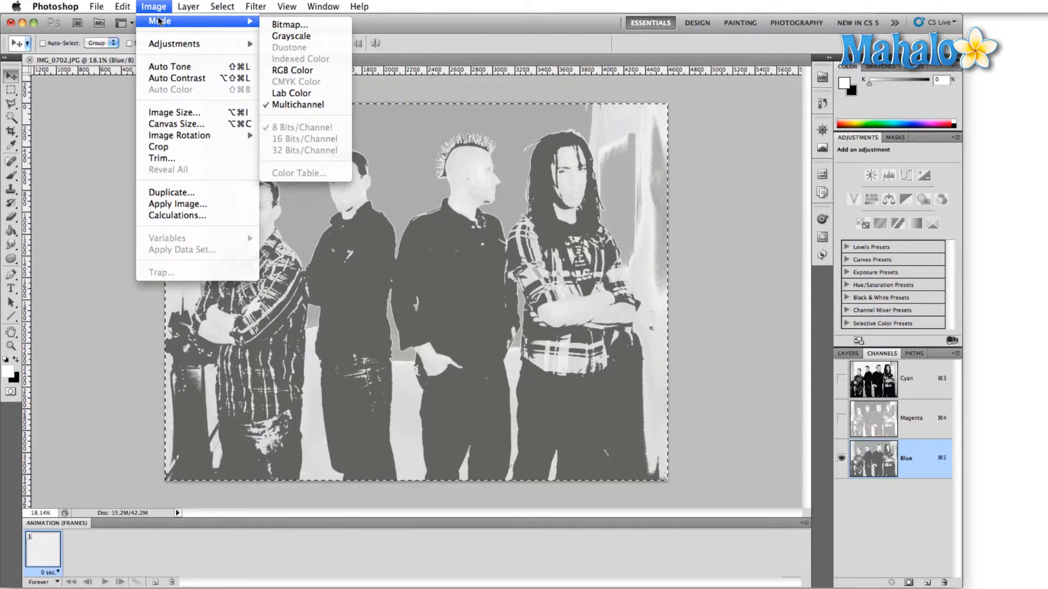
{"action": "left_click", "coordinate": [315, 69]}
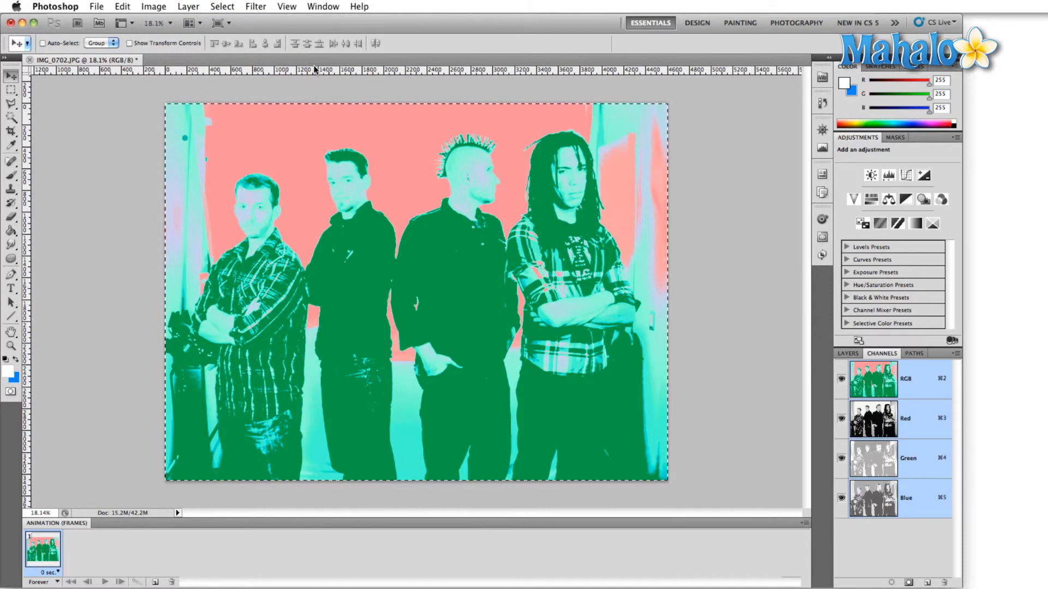